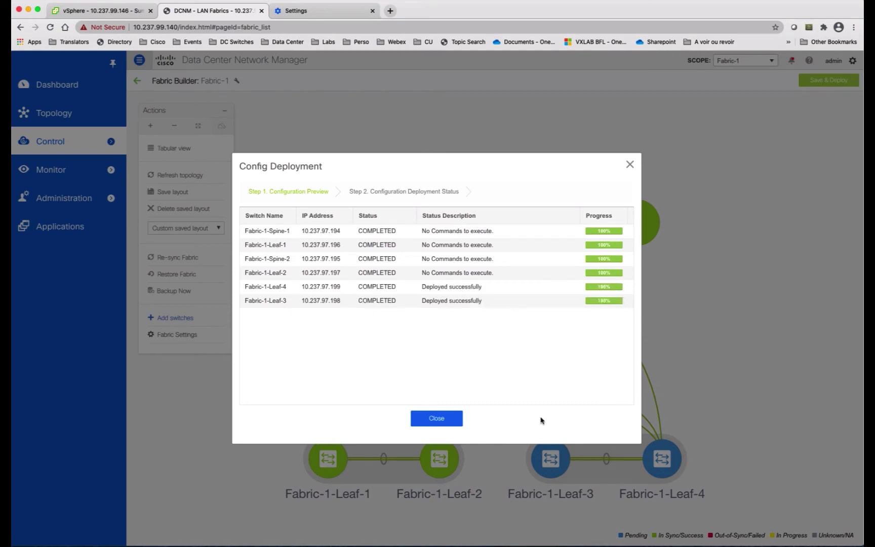
Dismiss the deployment report and start a new fabric named MSD using the MSD_Fabric_11_1 template
{"action": "left_click", "coordinate": [436, 417]}
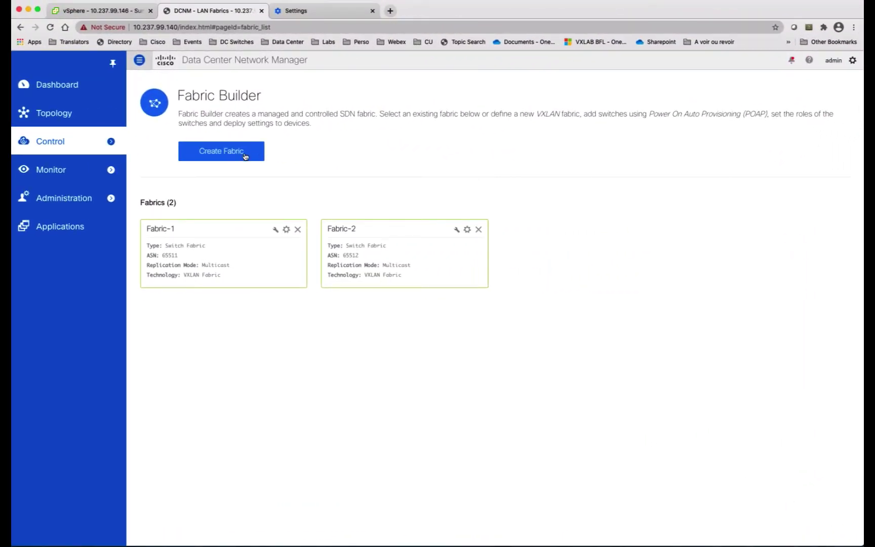
{"action": "left_click", "coordinate": [245, 155]}
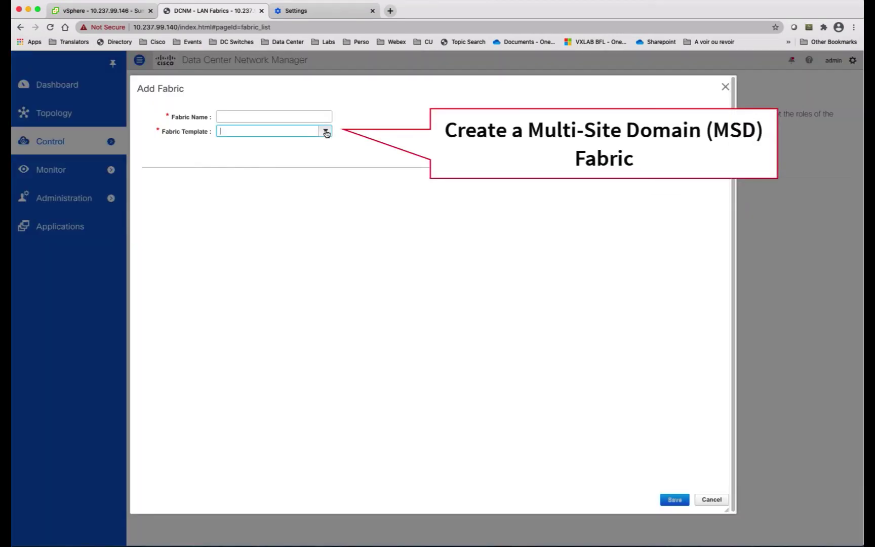
{"action": "left_click", "coordinate": [326, 132]}
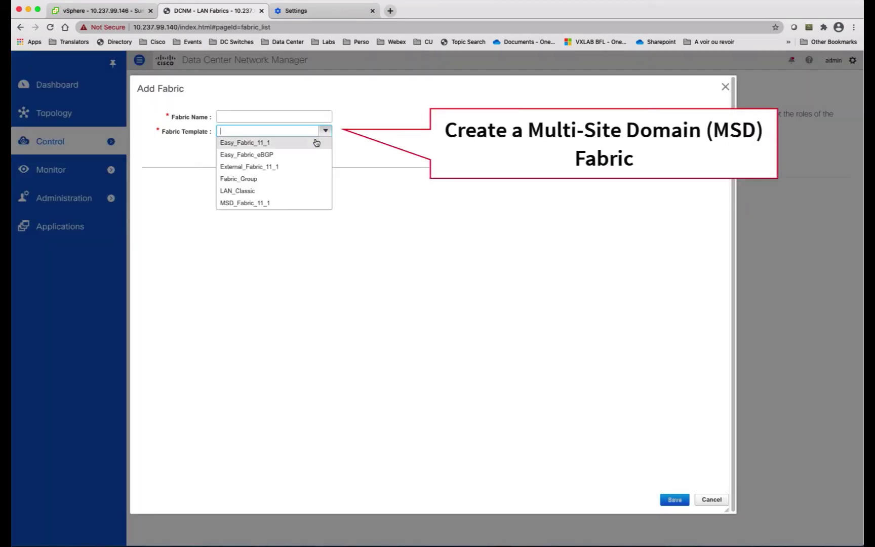
{"action": "left_click", "coordinate": [291, 206]}
{"action": "left_click", "coordinate": [262, 117]}
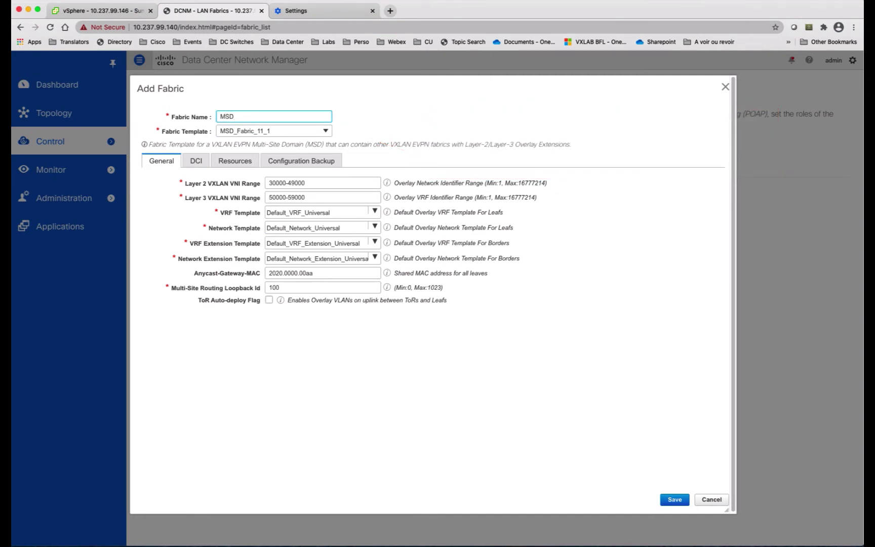
In the DCI settings, set the Multi-Site overlay IFC deployment method to Direct_To_BGWS and enable the Multi-Site underlay IFC auto deployment flag
{"action": "left_click", "coordinate": [196, 161]}
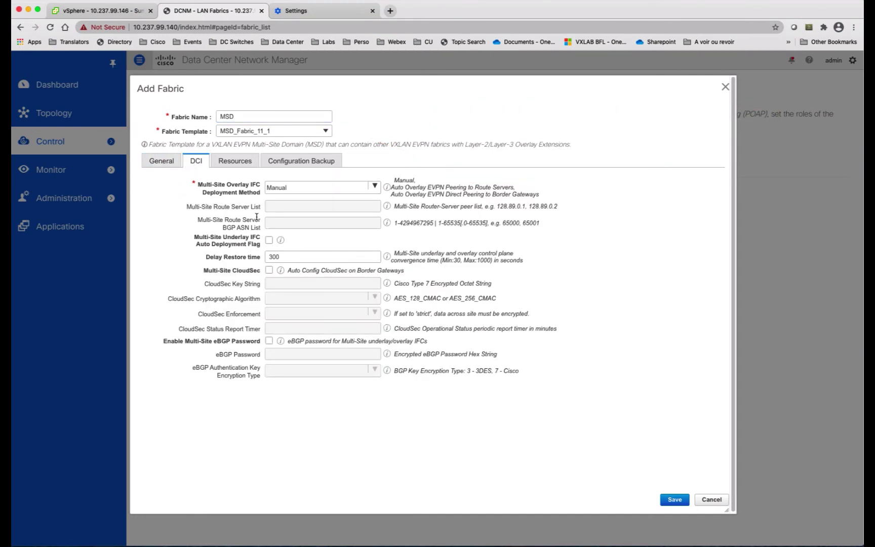
{"action": "left_click", "coordinate": [375, 188]}
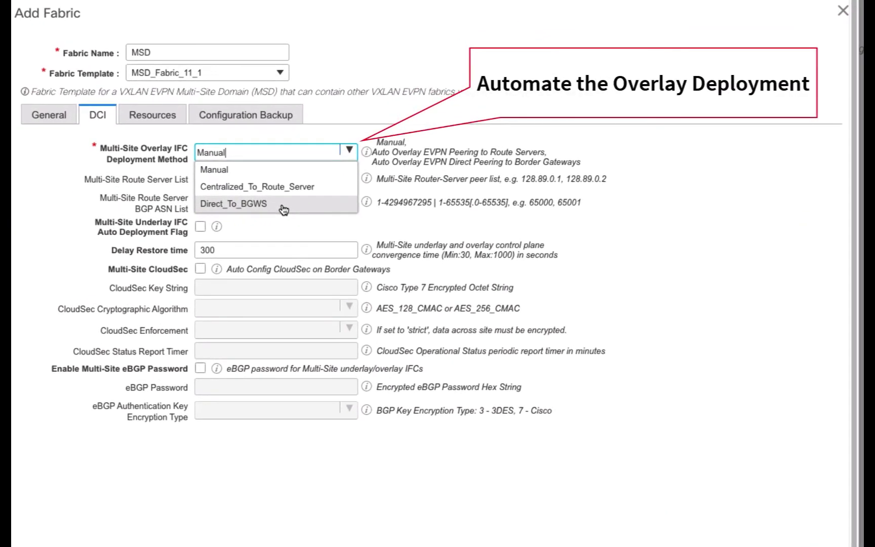
{"action": "left_click", "coordinate": [314, 224]}
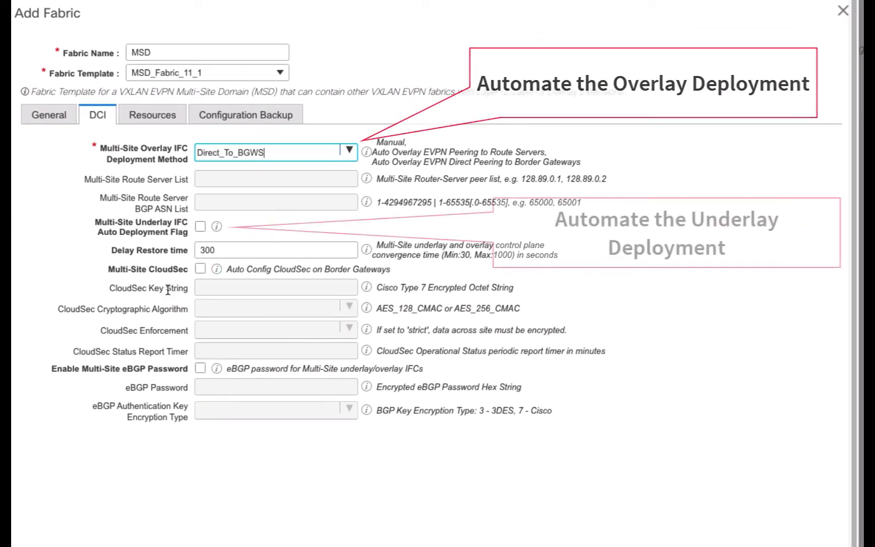
{"action": "left_click", "coordinate": [200, 227]}
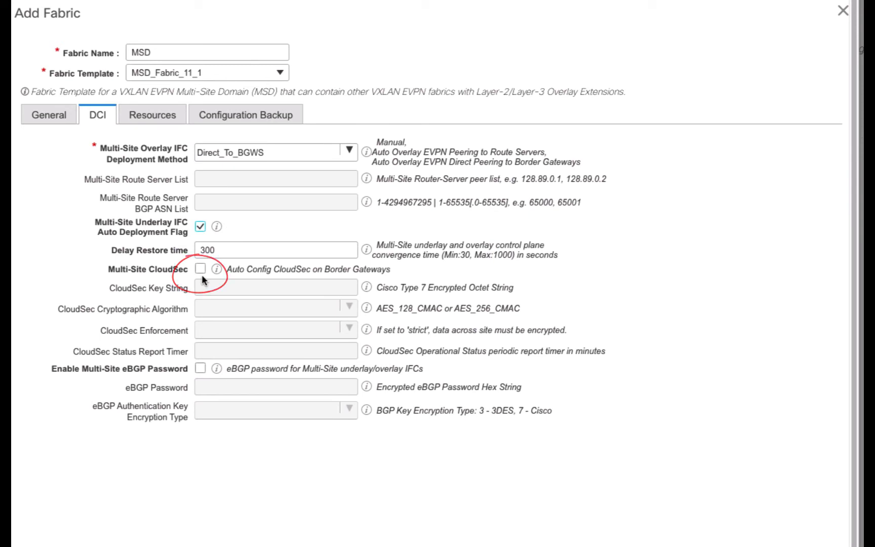
Set the Multi-Site routing loopback range to 10.100.0.0/24 and the DCI subnet range to 10.100.1.0/24, and save the MSD fabric
{"action": "left_click", "coordinate": [157, 117]}
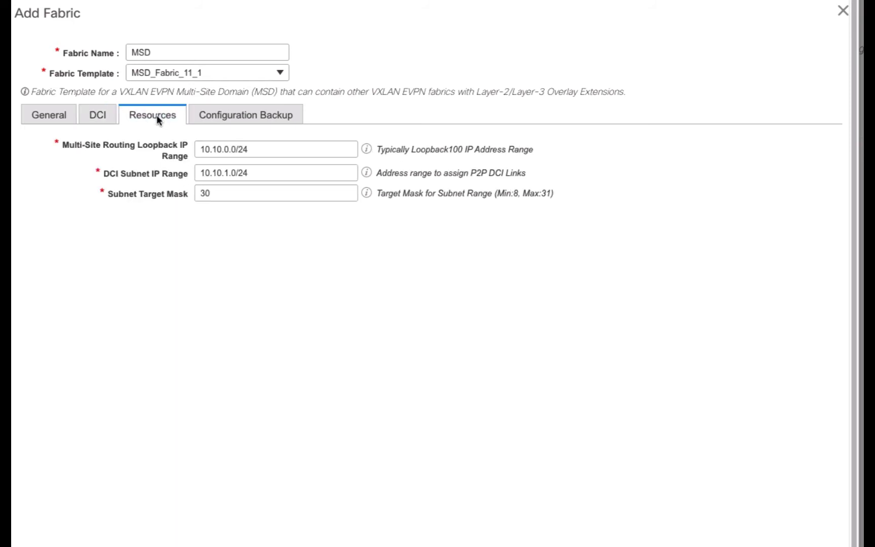
{"action": "left_click", "coordinate": [220, 150]}
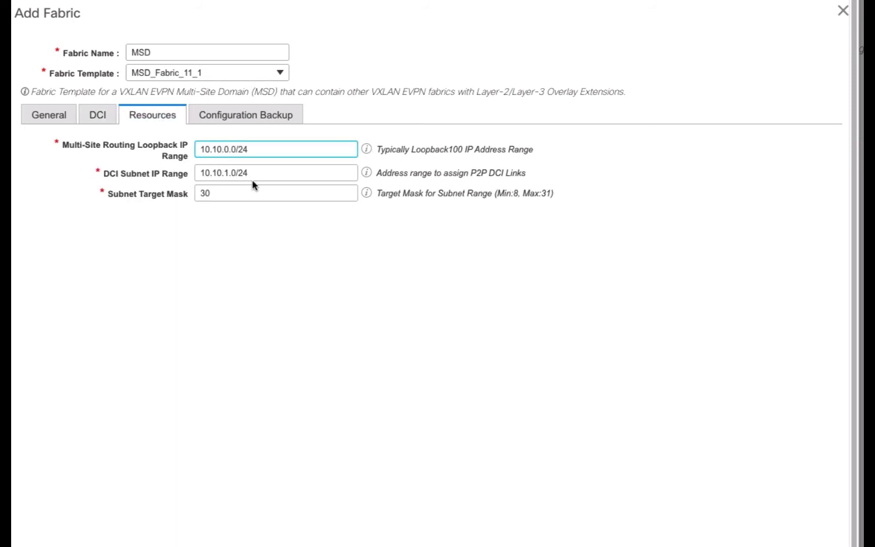
{"action": "type", "text": "0"}
{"action": "left_click", "coordinate": [226, 174]}
{"action": "type", "text": "0"}
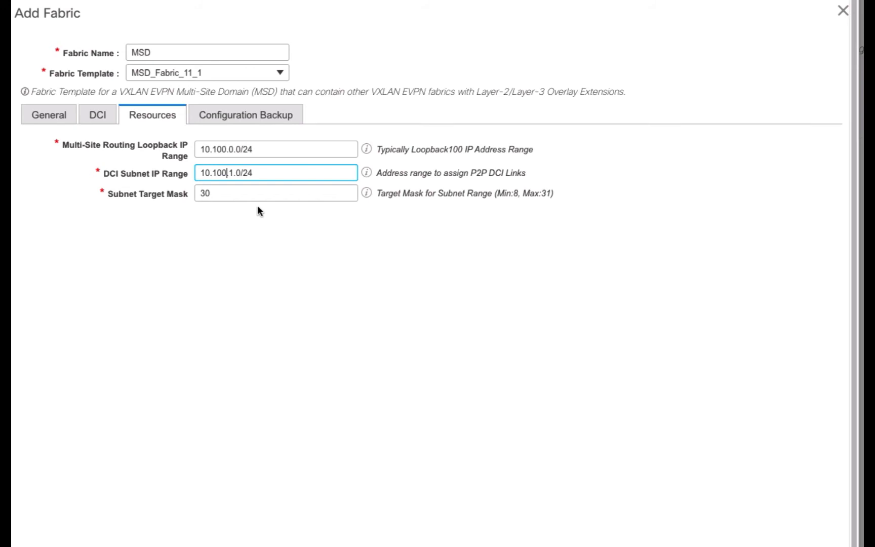
{"action": "left_click", "coordinate": [273, 116]}
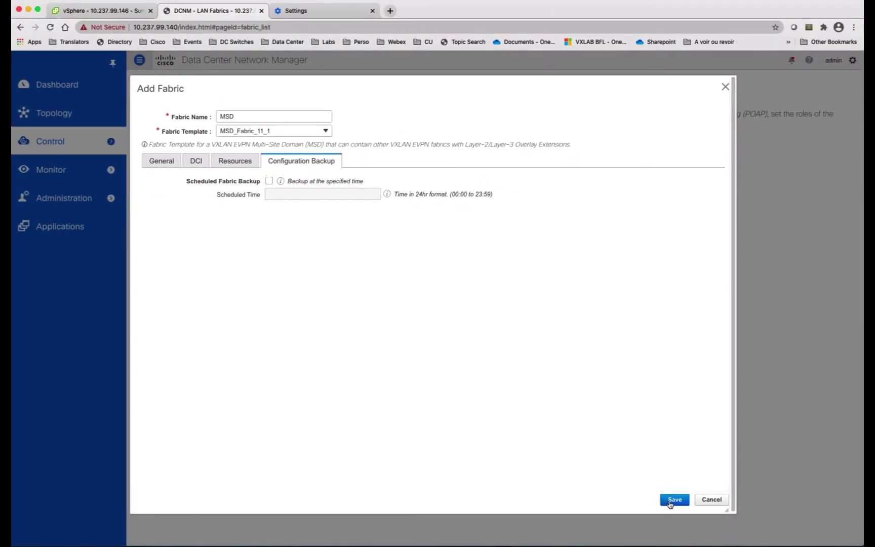
{"action": "left_click", "coordinate": [674, 500]}
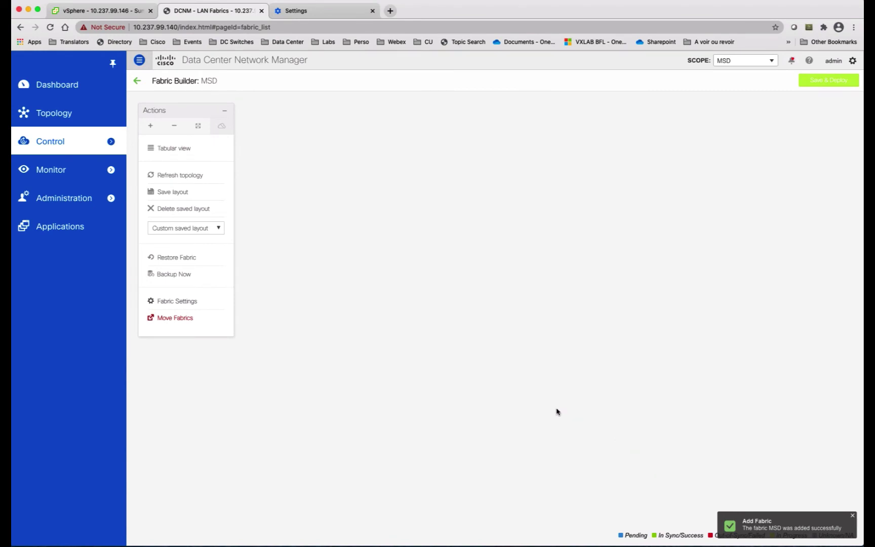
Add Fabric-1 as a member of the MSD fabric and dismiss the confirmation
{"action": "left_click", "coordinate": [181, 319]}
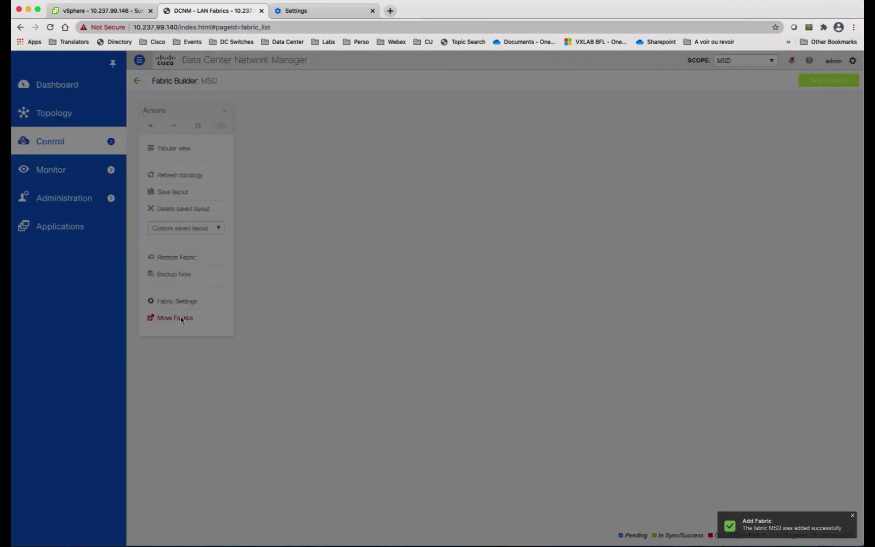
{"action": "left_click", "coordinate": [352, 263]}
{"action": "left_click", "coordinate": [436, 387]}
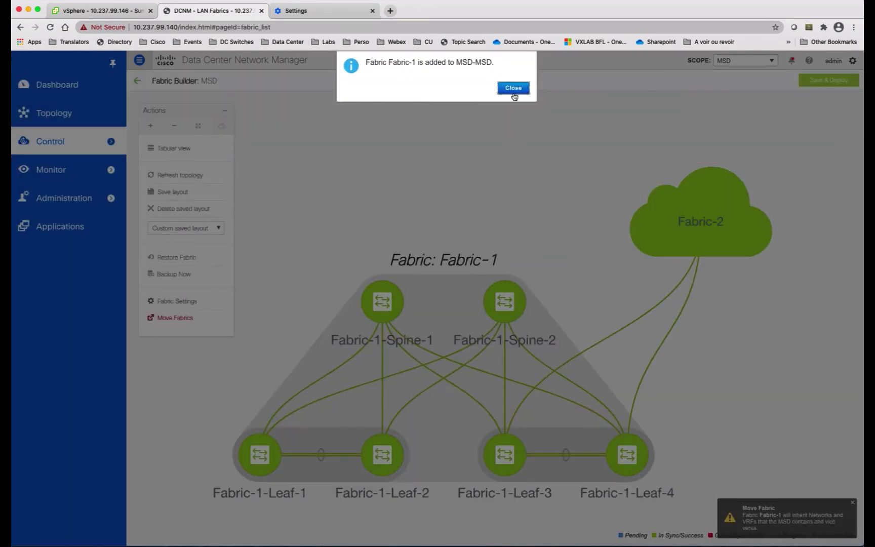
{"action": "left_click", "coordinate": [513, 88]}
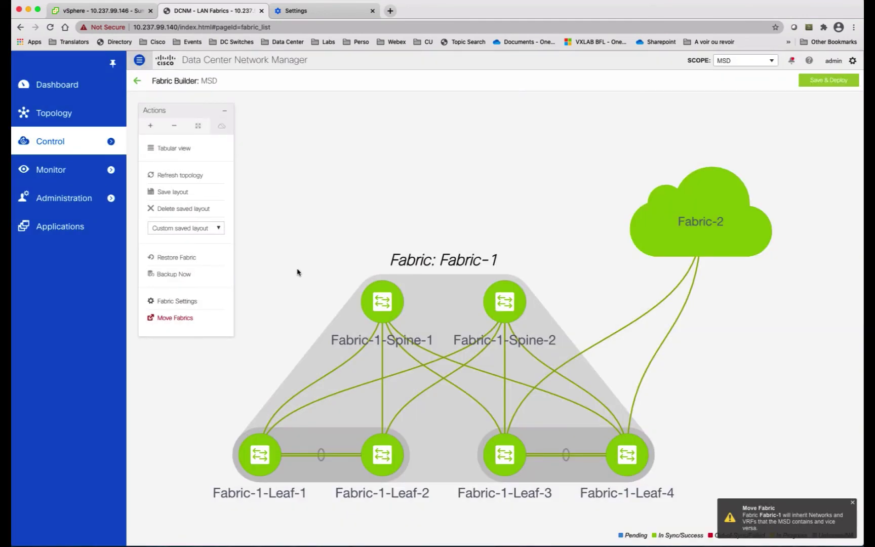
Add Fabric-2 as a member of the MSD fabric and dismiss the confirmation
{"action": "left_click", "coordinate": [182, 319]}
{"action": "left_click", "coordinate": [380, 284]}
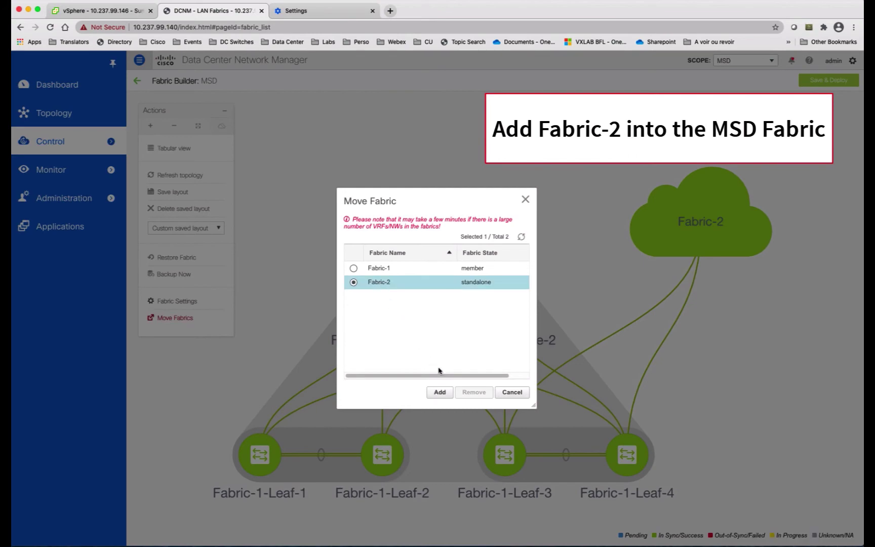
{"action": "left_click", "coordinate": [439, 393]}
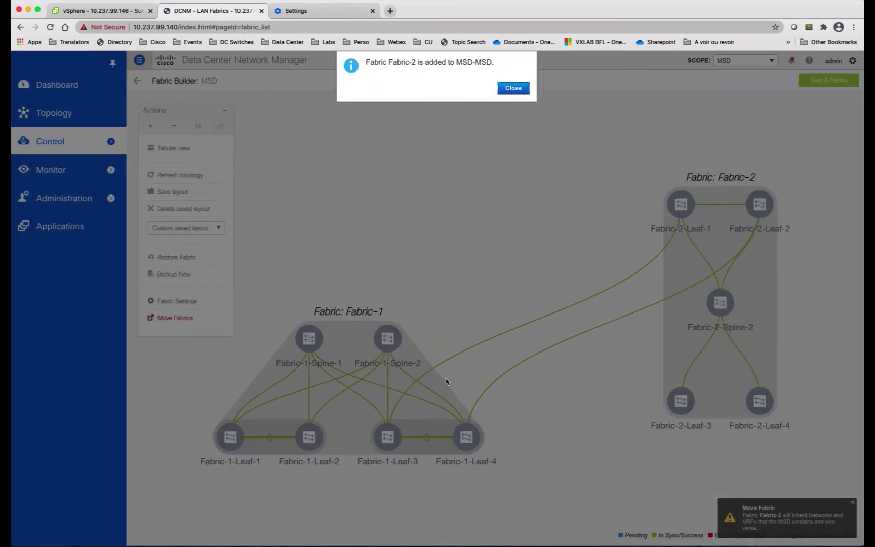
{"action": "left_click", "coordinate": [514, 89]}
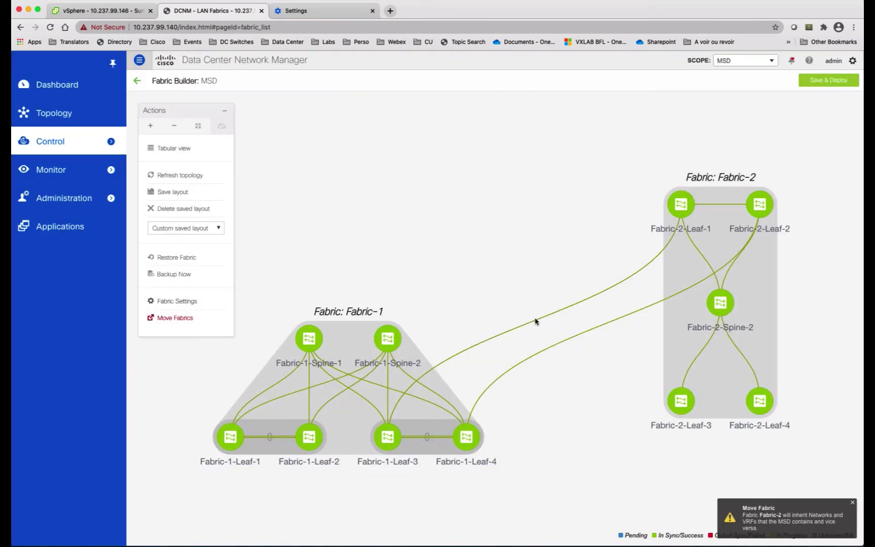
Filter the MSD fabric's links by the name 20 and inspect the Fabric-1-Leaf-3 to Fabric-2-Leaf-1 Ethernet1/20 link's settings
{"action": "mouse_move", "coordinate": [535, 322]}
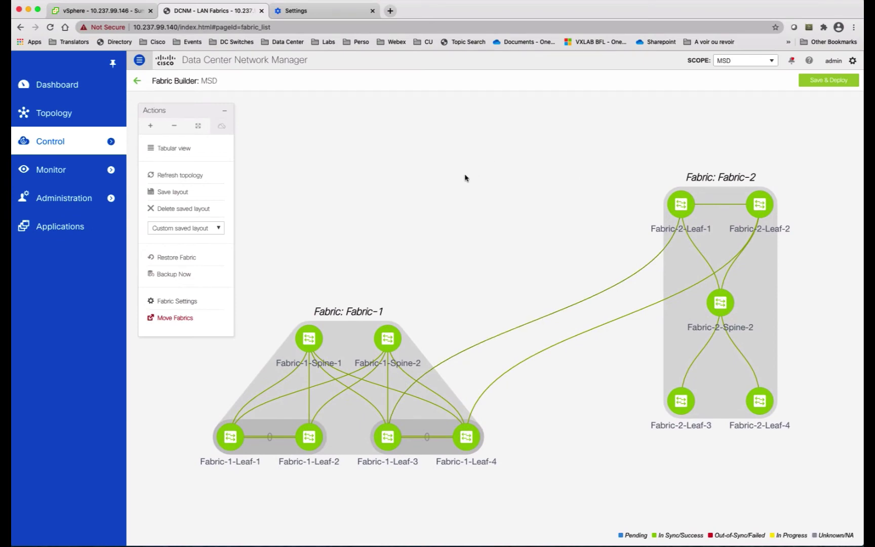
{"action": "left_click", "coordinate": [173, 151]}
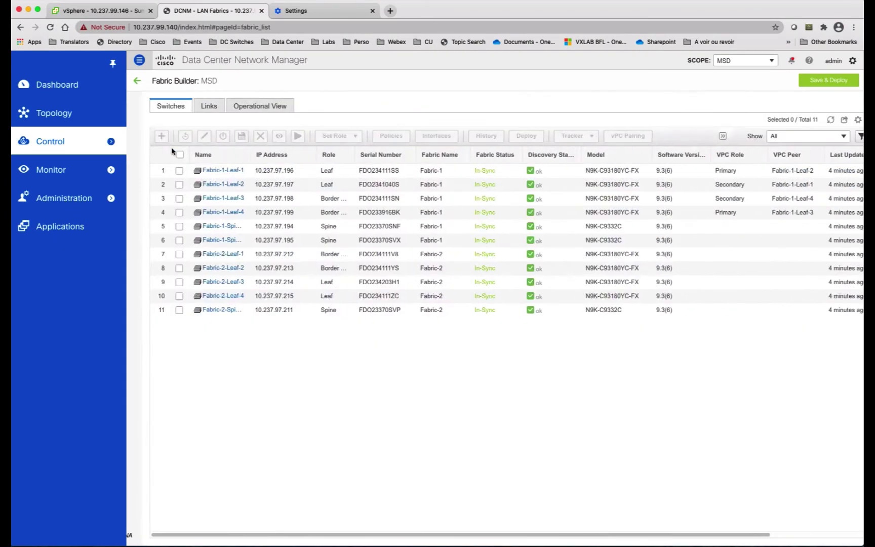
{"action": "left_click", "coordinate": [198, 109]}
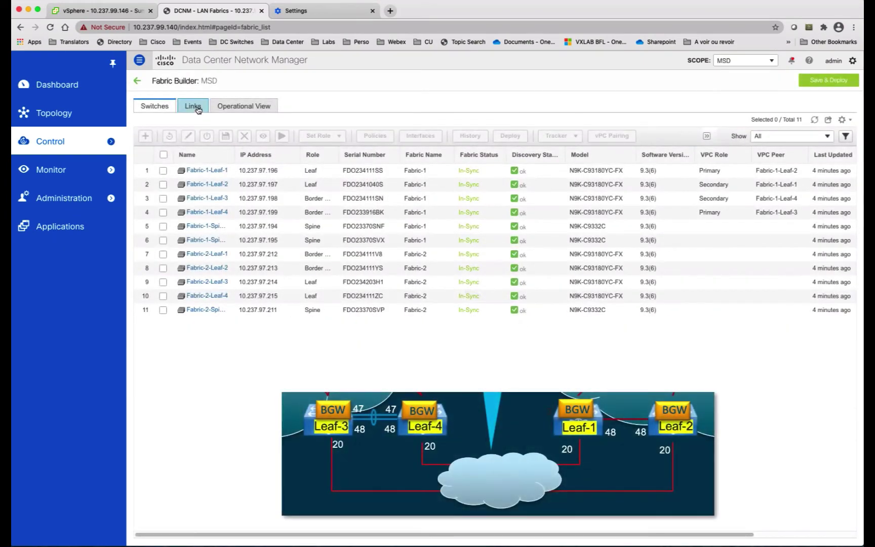
{"action": "left_click", "coordinate": [845, 136]}
{"action": "left_click", "coordinate": [332, 168]}
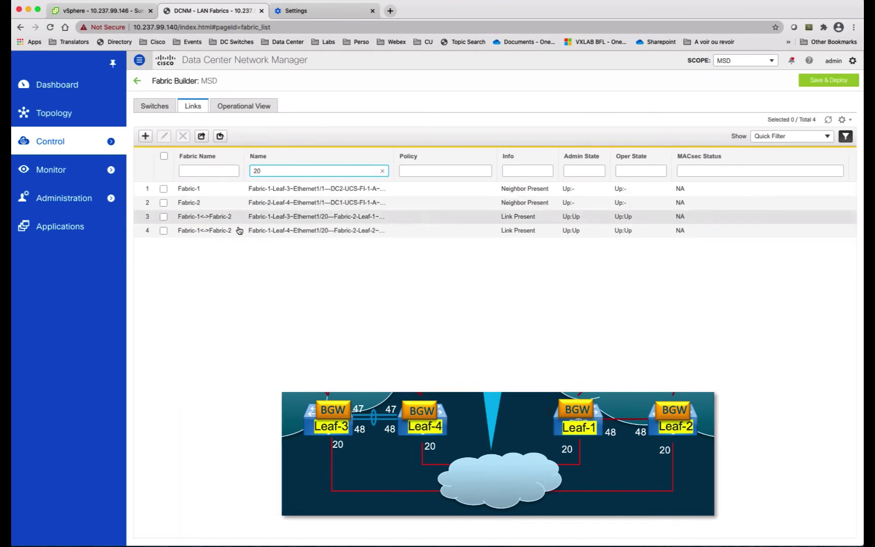
{"action": "left_click", "coordinate": [163, 216]}
{"action": "left_click", "coordinate": [164, 135]}
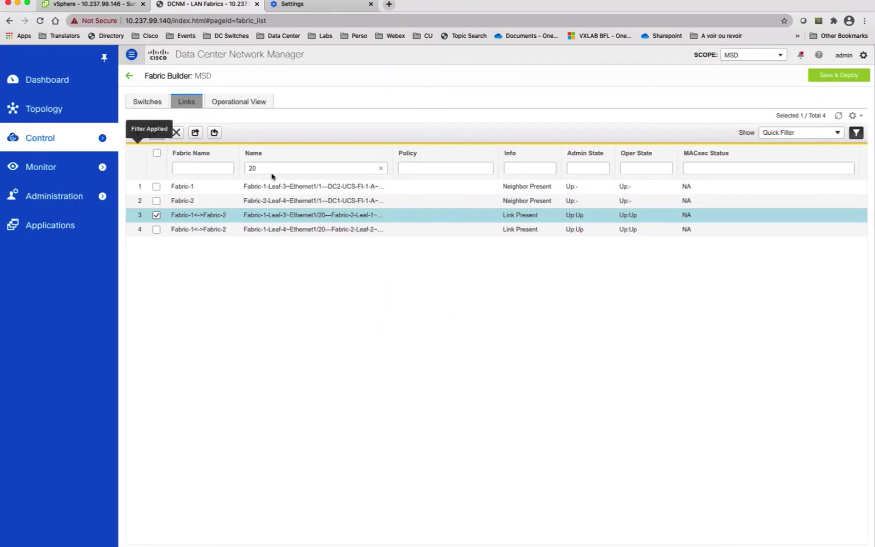
Clear the link name filter and return to the MSD fabric topology
{"action": "double_click", "coordinate": [272, 169]}
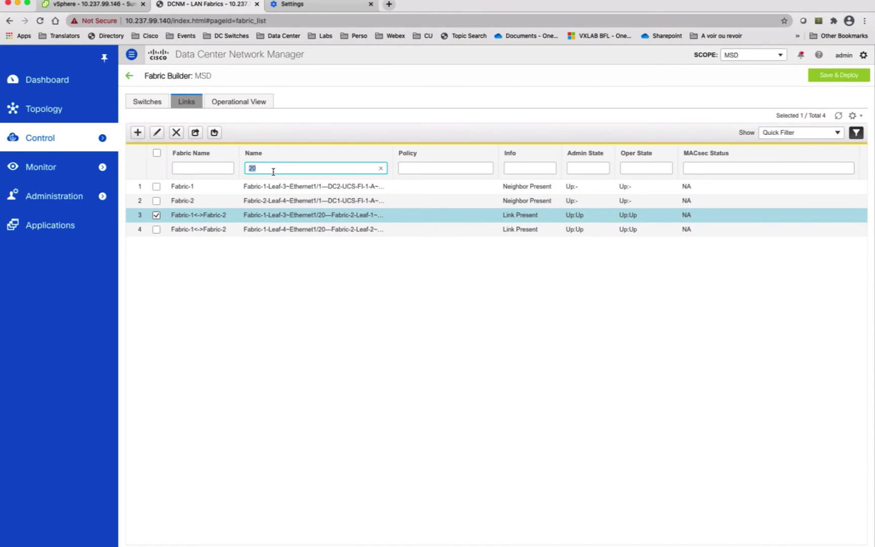
{"action": "key", "text": "BackSpace"}
{"action": "left_click", "coordinate": [130, 76]}
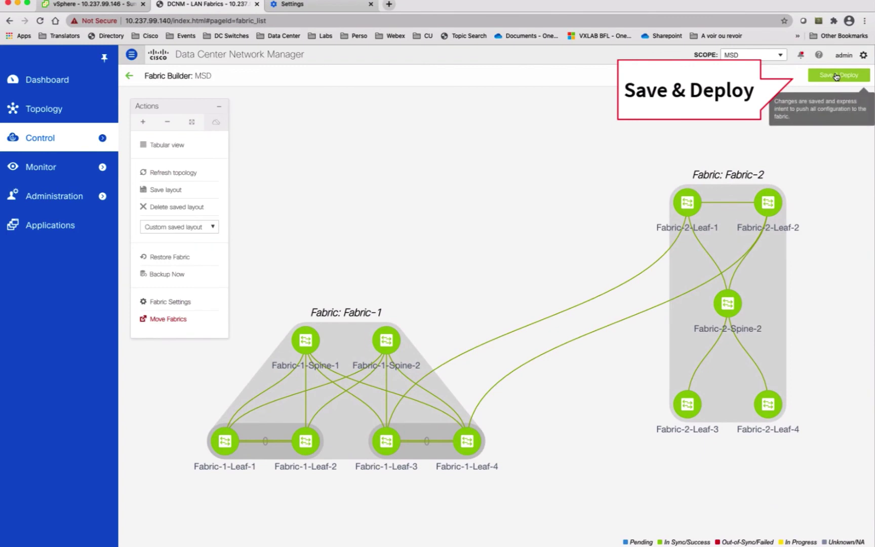
Save and deploy the MSD fabric up to the configuration preview, and examine the full pending configuration for Fabric-2-Leaf-1
{"action": "left_click", "coordinate": [837, 76]}
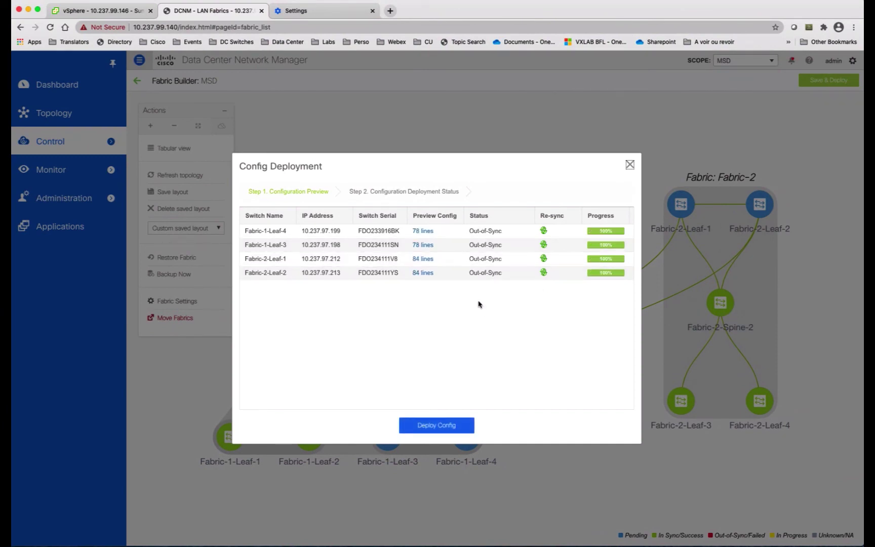
{"action": "left_click", "coordinate": [426, 260]}
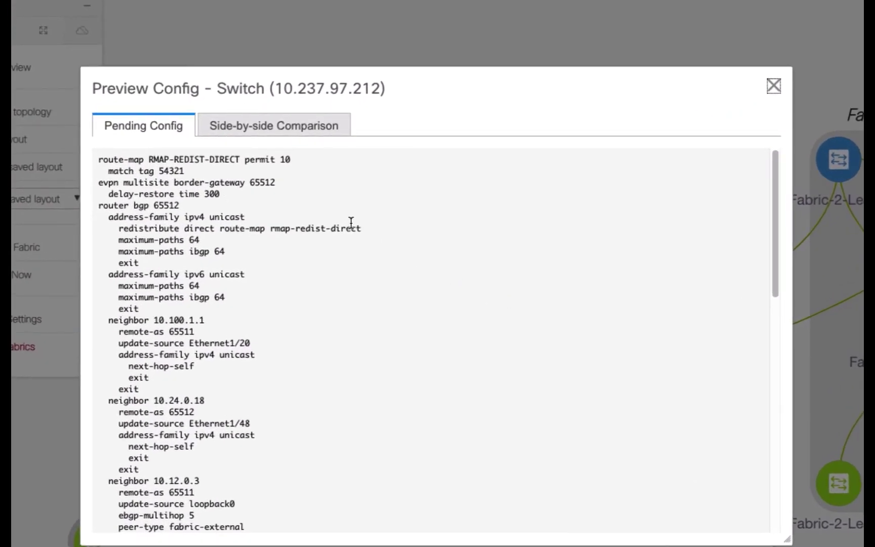
{"action": "scroll", "coordinate": [351, 222], "scroll_direction": "down", "scroll_amount": 1}
{"action": "scroll", "coordinate": [351, 226], "scroll_direction": "down", "scroll_amount": 10}
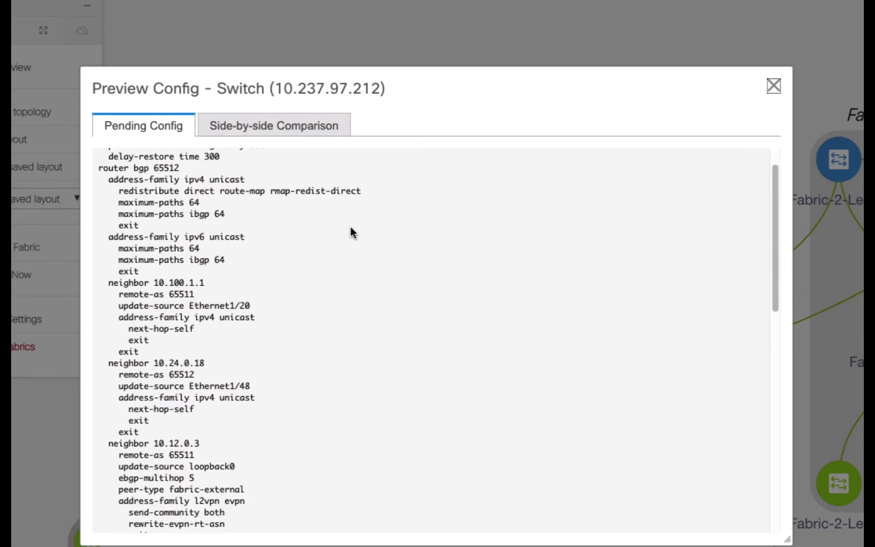
{"action": "scroll", "coordinate": [353, 234], "scroll_direction": "down", "scroll_amount": 3}
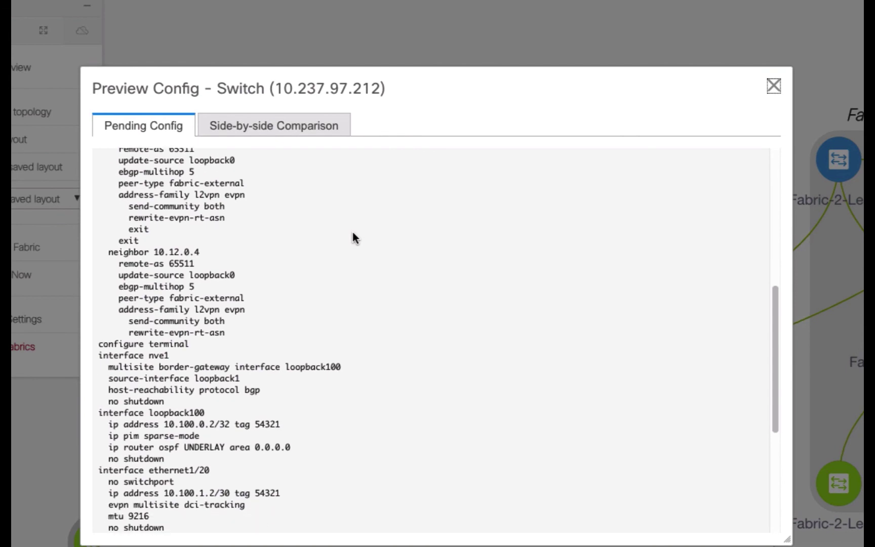
{"action": "scroll", "coordinate": [351, 230], "scroll_direction": "down", "scroll_amount": 2}
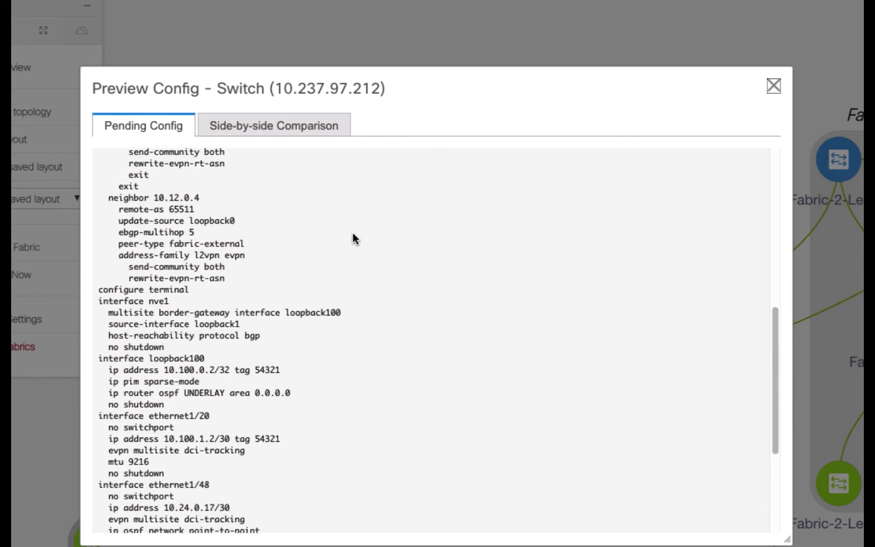
{"action": "scroll", "coordinate": [353, 234], "scroll_direction": "down", "scroll_amount": 6}
{"action": "scroll", "coordinate": [353, 235], "scroll_direction": "down", "scroll_amount": 3}
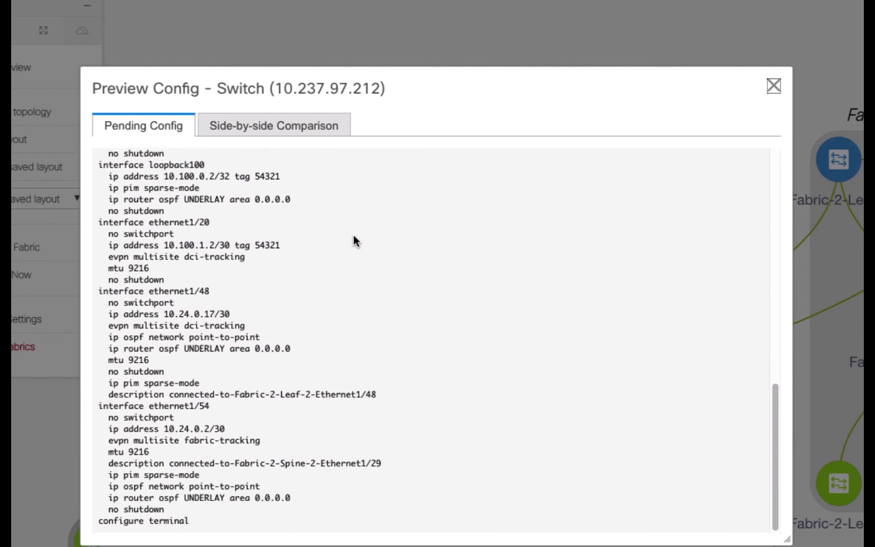
{"action": "left_click", "coordinate": [773, 86]}
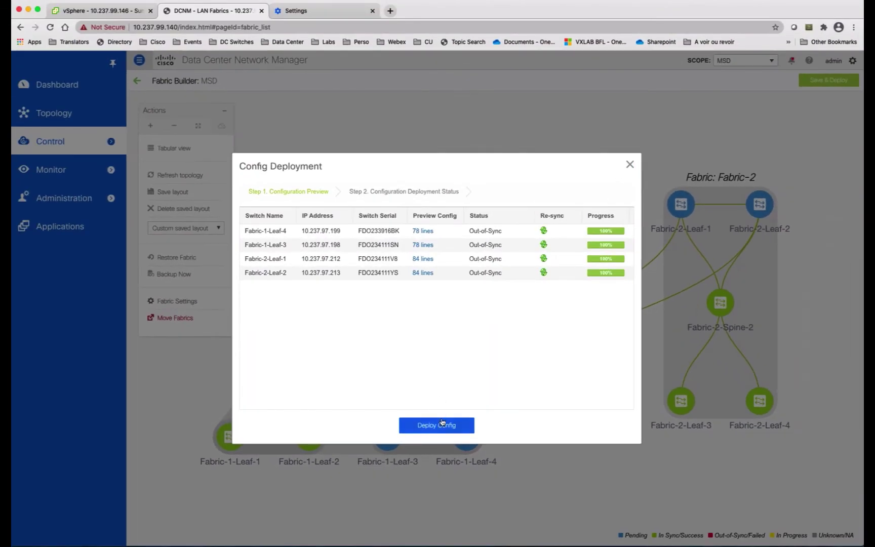
Deploy the pending configuration to the four border gateway leafs and close the deployment status
{"action": "left_click", "coordinate": [442, 424]}
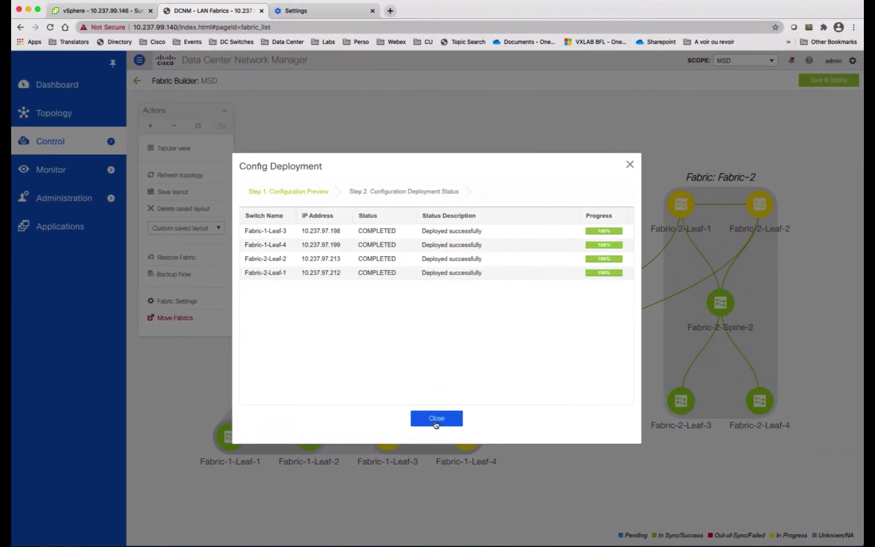
{"action": "left_click", "coordinate": [436, 422]}
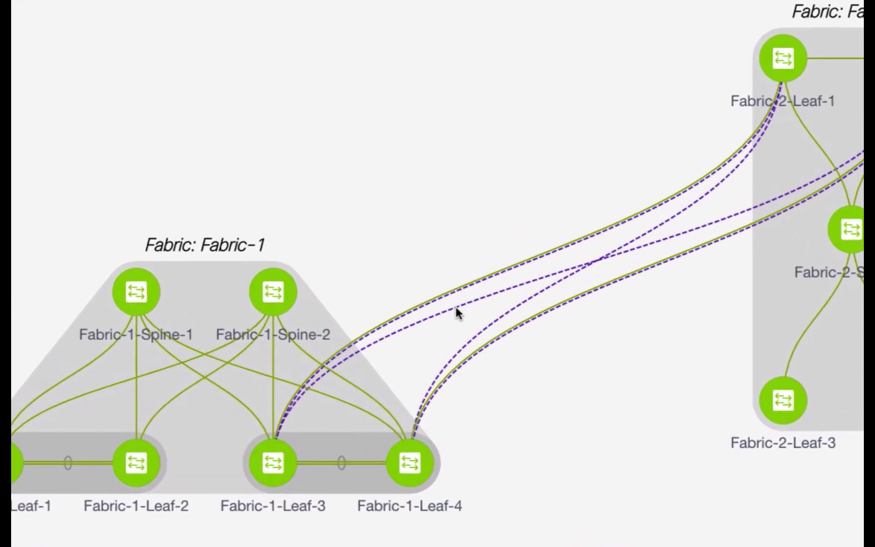
Filter the MSD fabric's links by 20 again and review the deployed settings of the Fabric-1-Leaf-3 to Fabric-2-Leaf-1 Ethernet1/20 link
{"action": "mouse_move", "coordinate": [458, 312]}
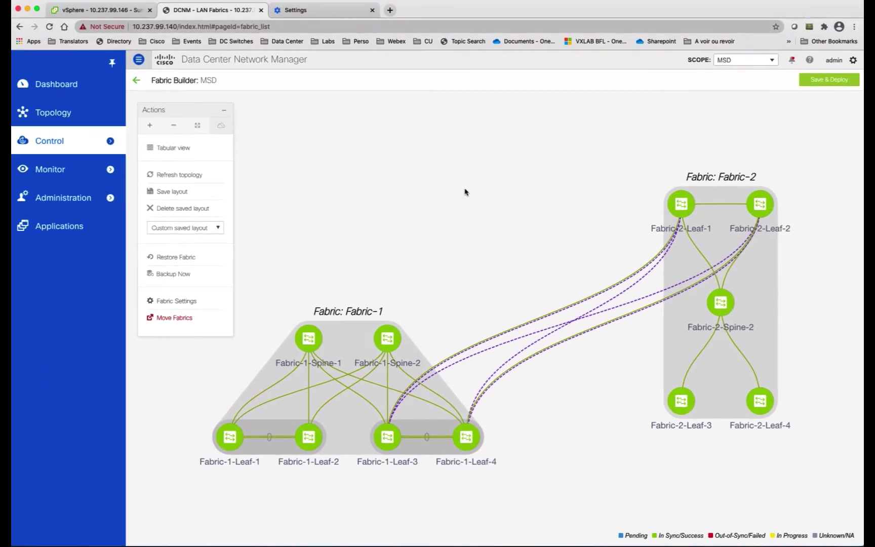
{"action": "left_click", "coordinate": [177, 147]}
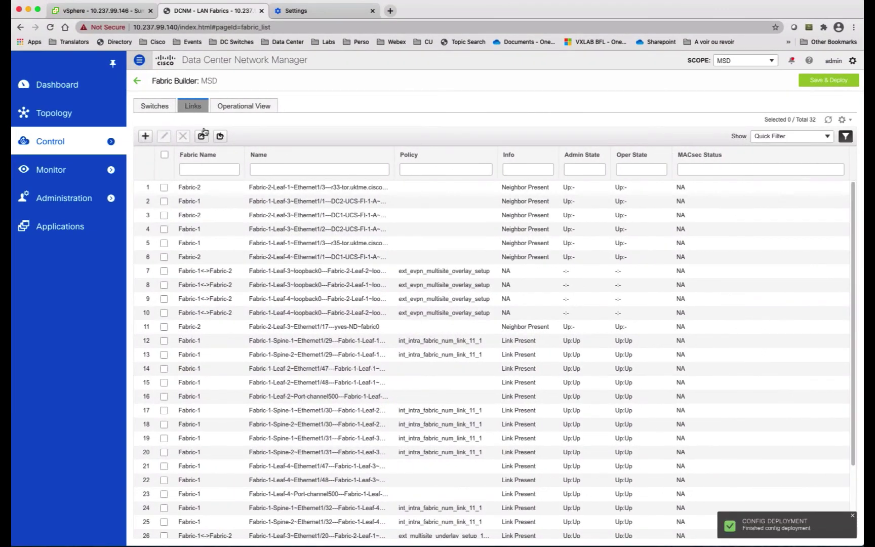
{"action": "left_click", "coordinate": [287, 168]}
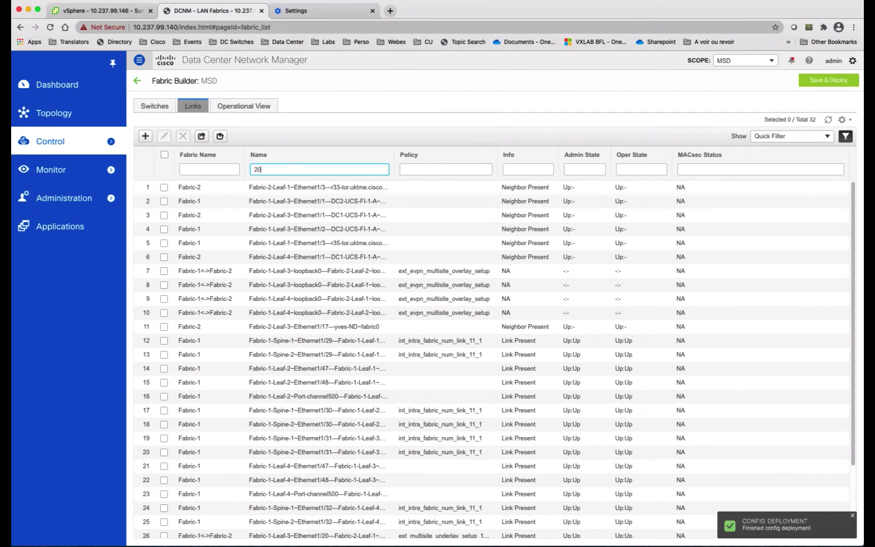
{"action": "left_click", "coordinate": [164, 216]}
{"action": "left_click", "coordinate": [163, 136]}
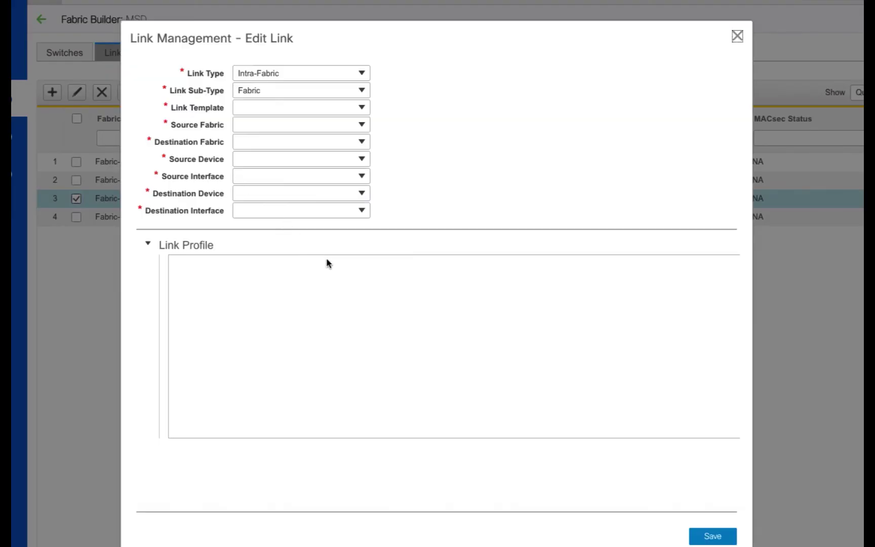
{"action": "left_click", "coordinate": [714, 536]}
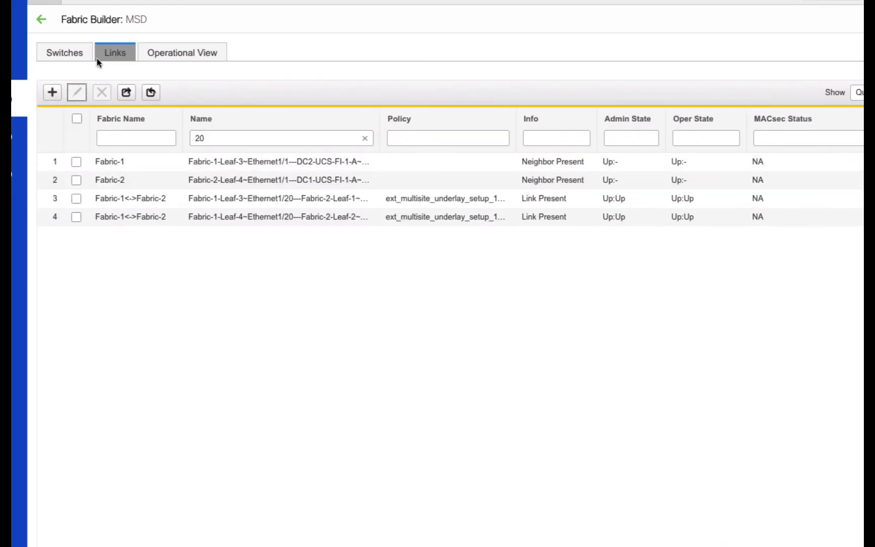